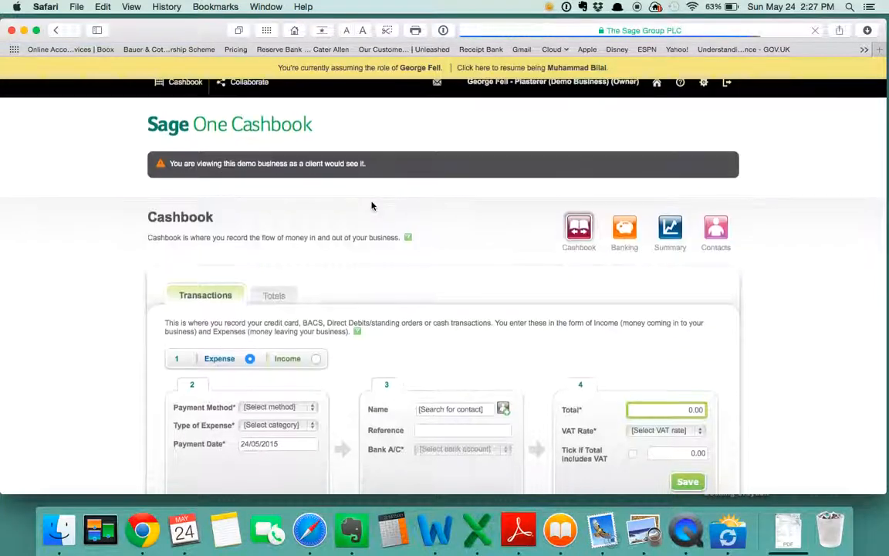
{"action": "scroll", "coordinate": [329, 191], "scroll_direction": "down", "scroll_amount": 1}
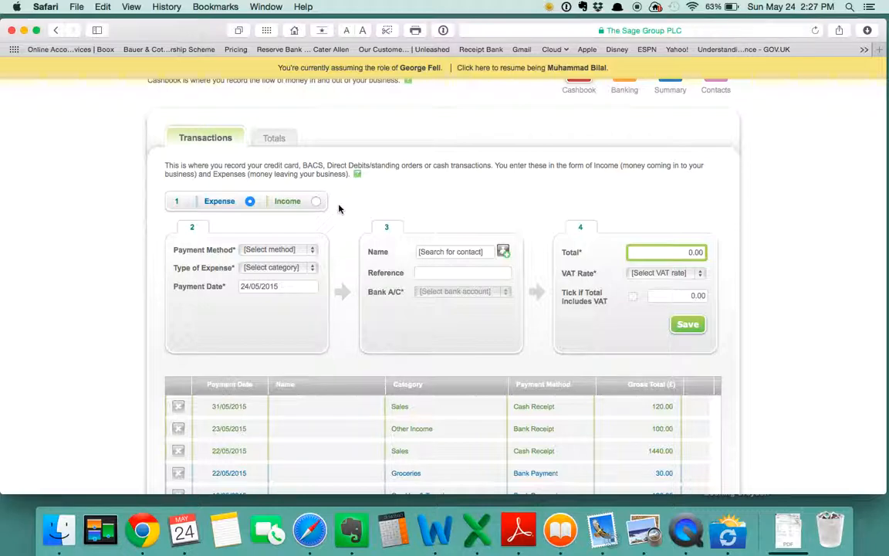
- Switch the cashbook transaction type from Expense to Income
{"action": "scroll", "coordinate": [328, 189], "scroll_direction": "down", "scroll_amount": 2}
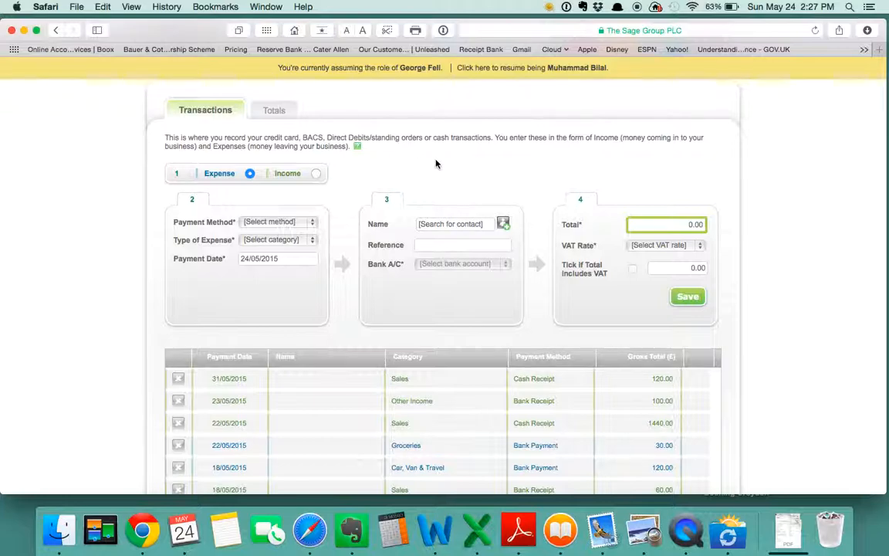
{"action": "scroll", "coordinate": [419, 161], "scroll_direction": "down", "scroll_amount": 2}
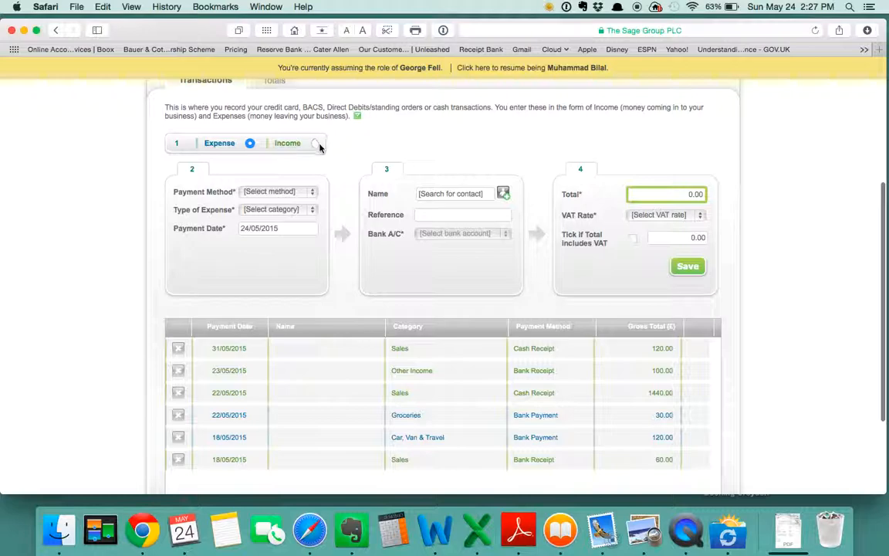
{"action": "scroll", "coordinate": [373, 151], "scroll_direction": "up", "scroll_amount": 4}
{"action": "scroll", "coordinate": [373, 151], "scroll_direction": "down", "scroll_amount": 4}
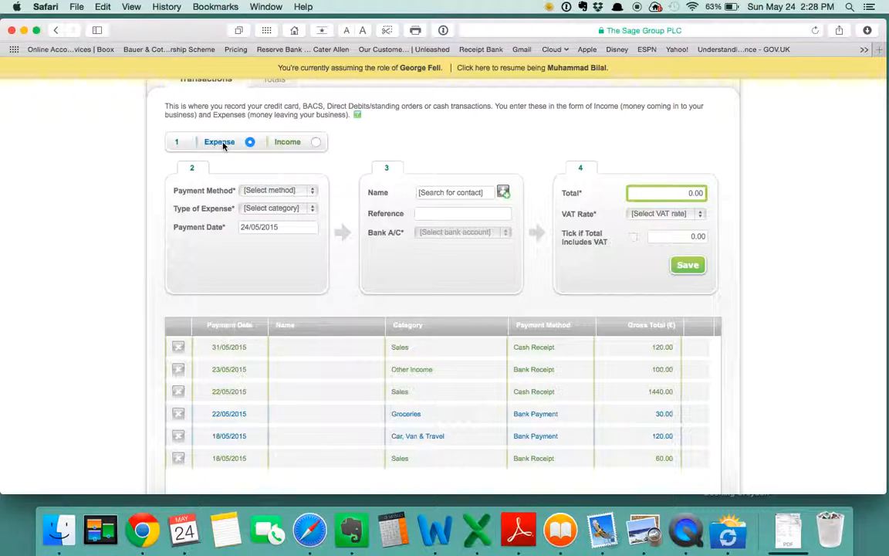
{"action": "left_click", "coordinate": [316, 143]}
{"action": "scroll", "coordinate": [301, 186], "scroll_direction": "down", "scroll_amount": 1}
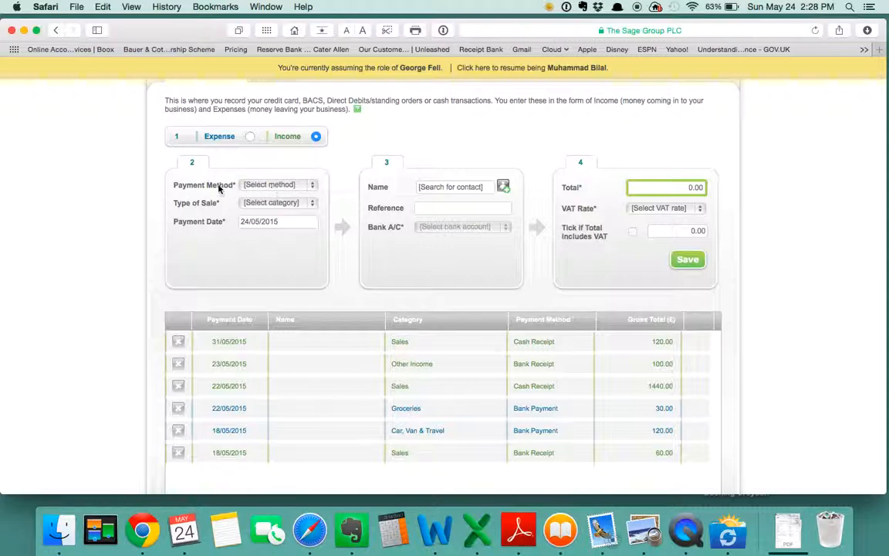
- Set the payment method to Bank Receipt and the type of sale to Sales
{"action": "left_click", "coordinate": [287, 186]}
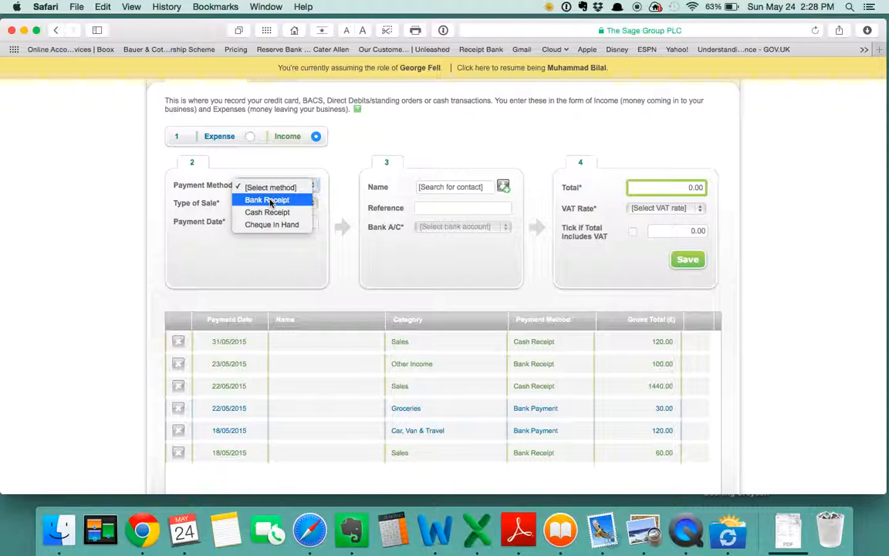
{"action": "left_click", "coordinate": [269, 200]}
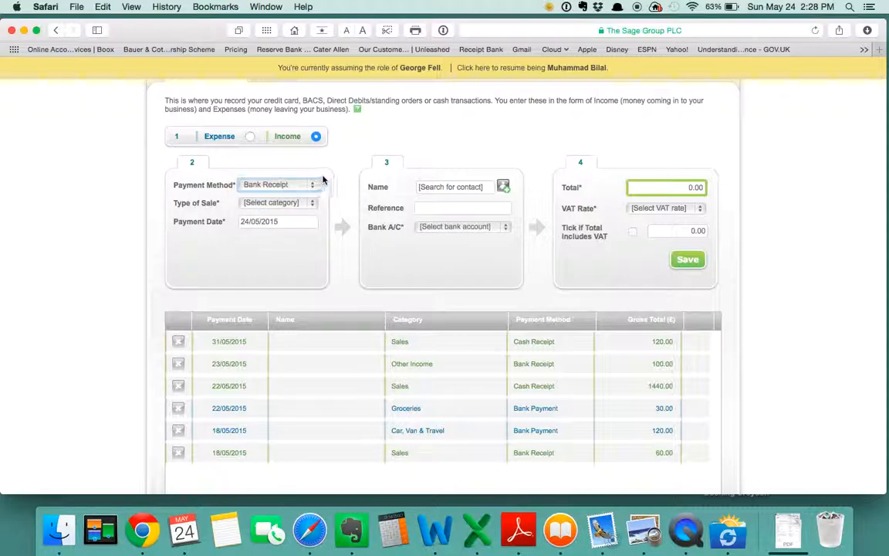
{"action": "scroll", "coordinate": [309, 185], "scroll_direction": "down", "scroll_amount": 1}
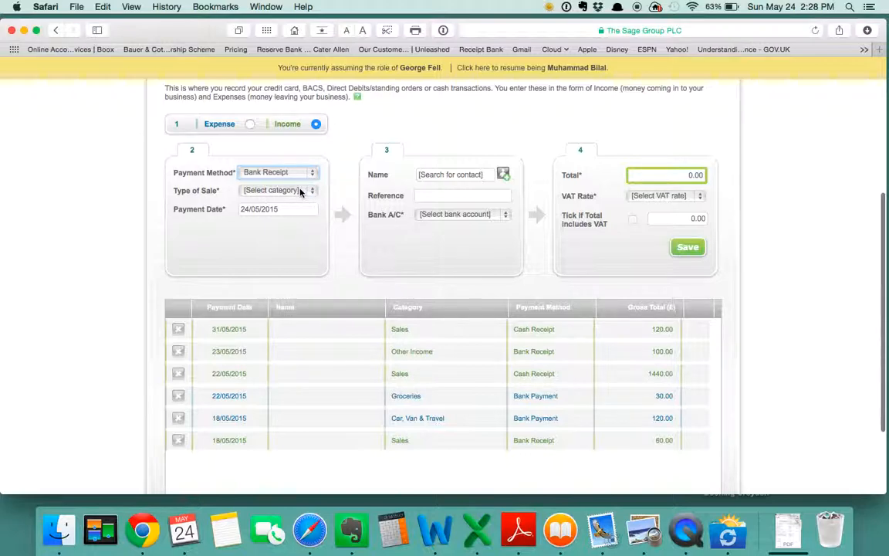
{"action": "left_click", "coordinate": [274, 190]}
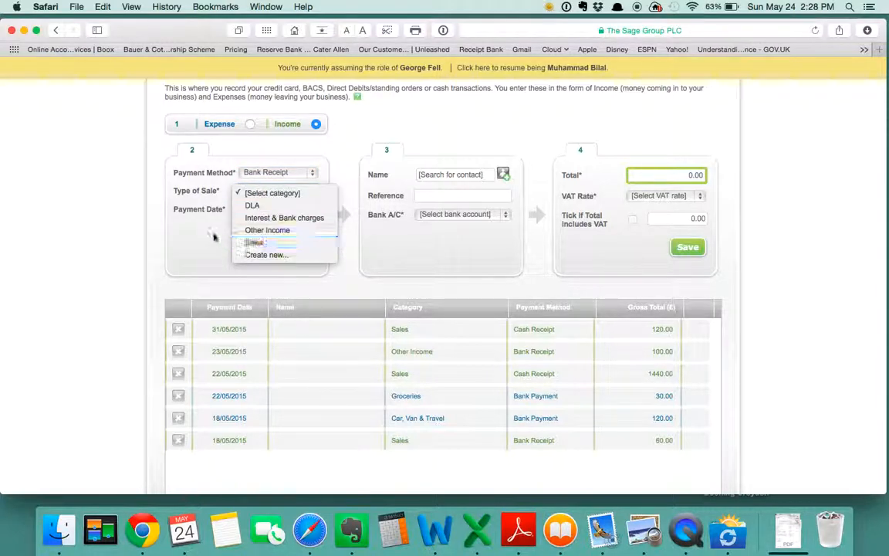
{"action": "left_click", "coordinate": [305, 244]}
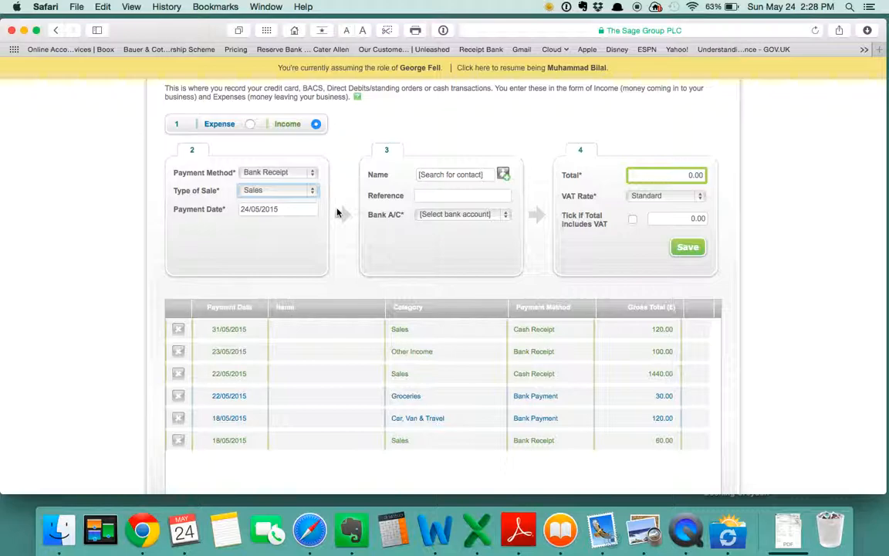
- Pick 24 May 2015 as the payment date from the calendar
{"action": "left_click", "coordinate": [289, 210]}
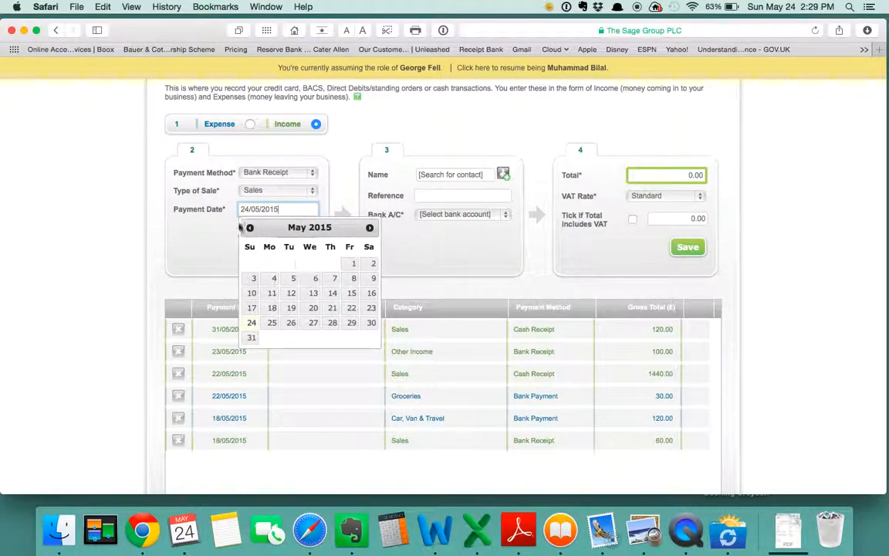
{"action": "left_click", "coordinate": [250, 227]}
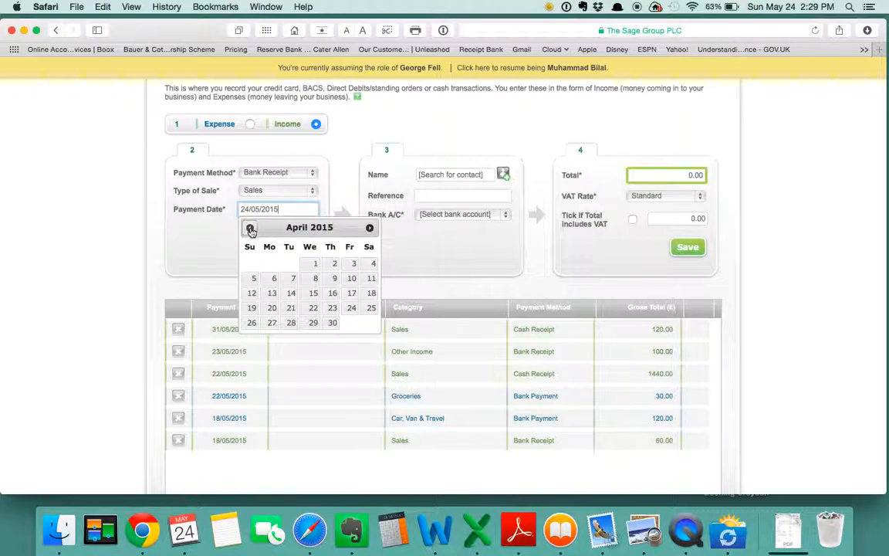
{"action": "left_click", "coordinate": [370, 230]}
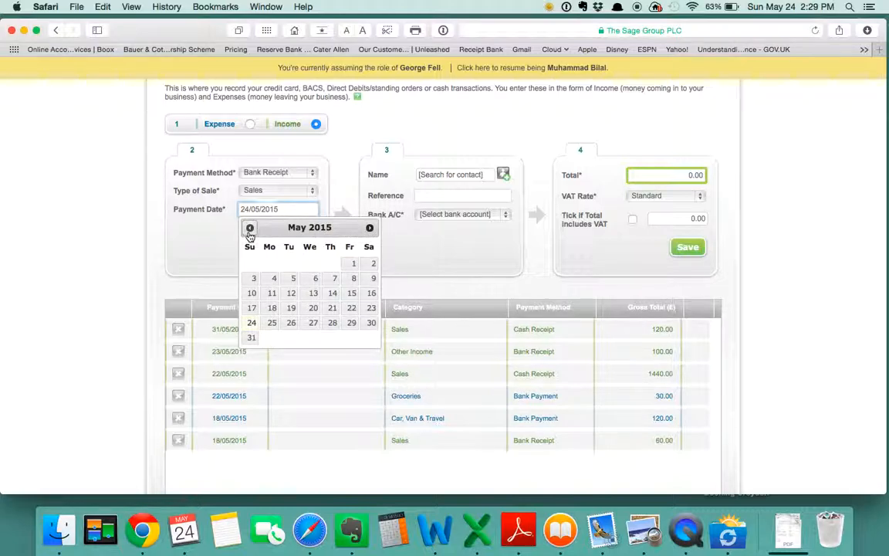
{"action": "left_click", "coordinate": [249, 228]}
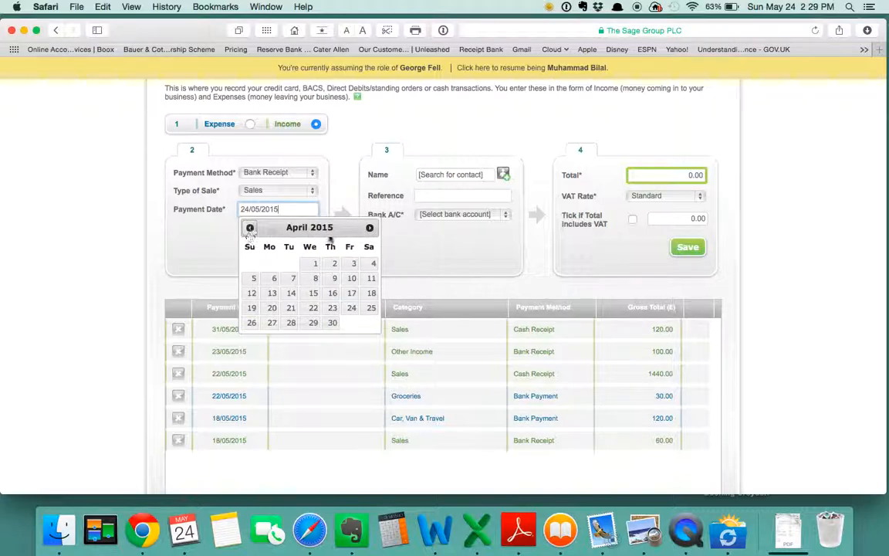
{"action": "left_click", "coordinate": [370, 228]}
{"action": "left_click", "coordinate": [252, 322]}
{"action": "left_click", "coordinate": [478, 174]}
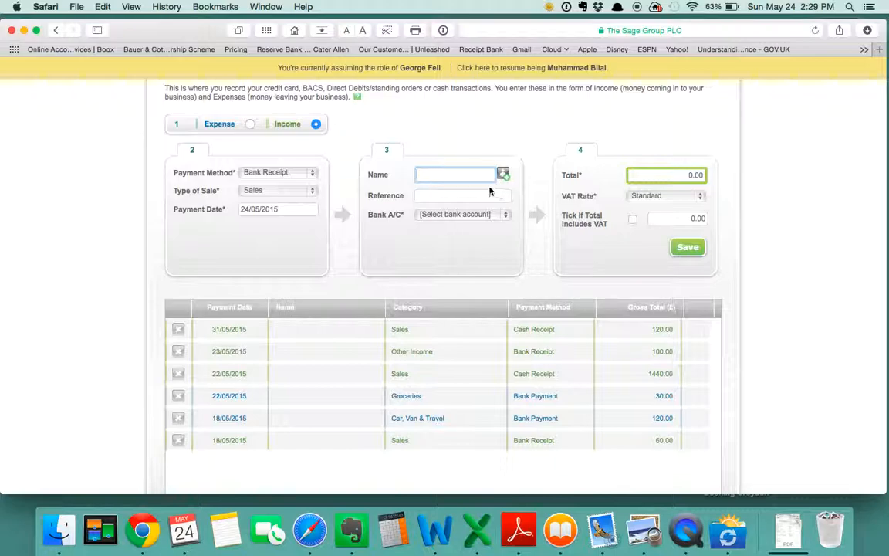
{"action": "left_click", "coordinate": [513, 180]}
{"action": "left_click", "coordinate": [502, 174]}
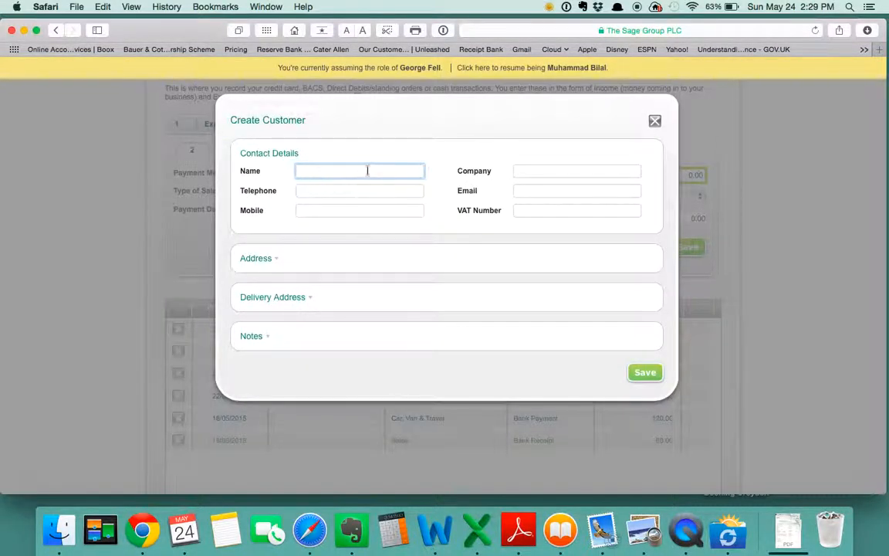
{"action": "left_click", "coordinate": [655, 122]}
{"action": "left_click", "coordinate": [419, 177]}
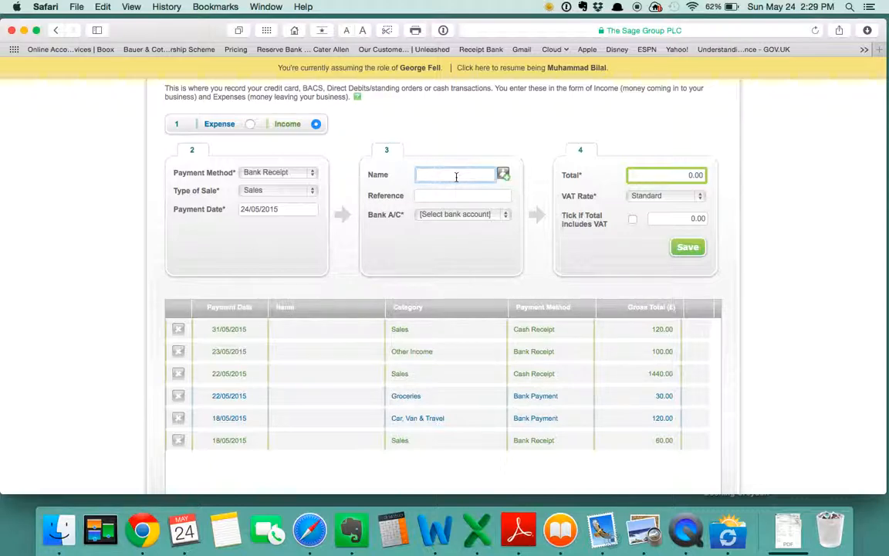
{"action": "type", "text": "a"}
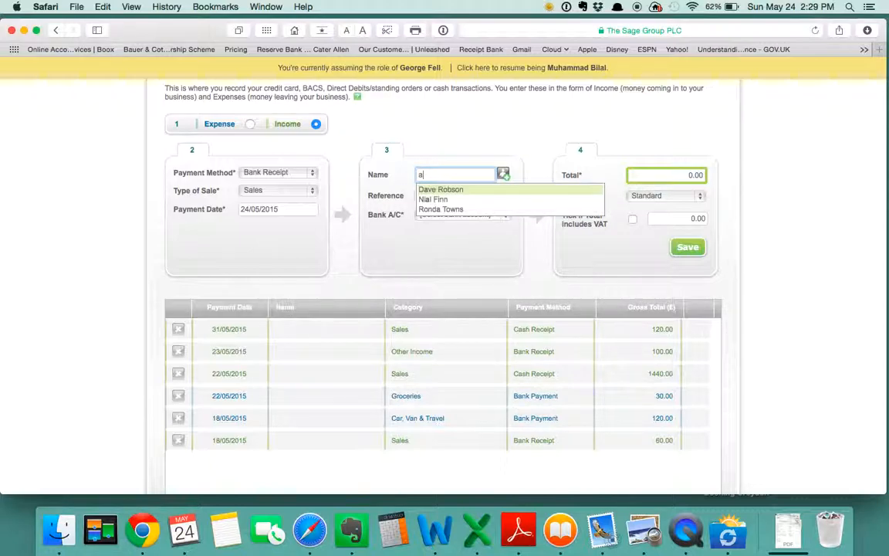
{"action": "type", "text": "d"}
{"action": "key", "text": "BackSpace"}
{"action": "key", "text": "BackSpace"}
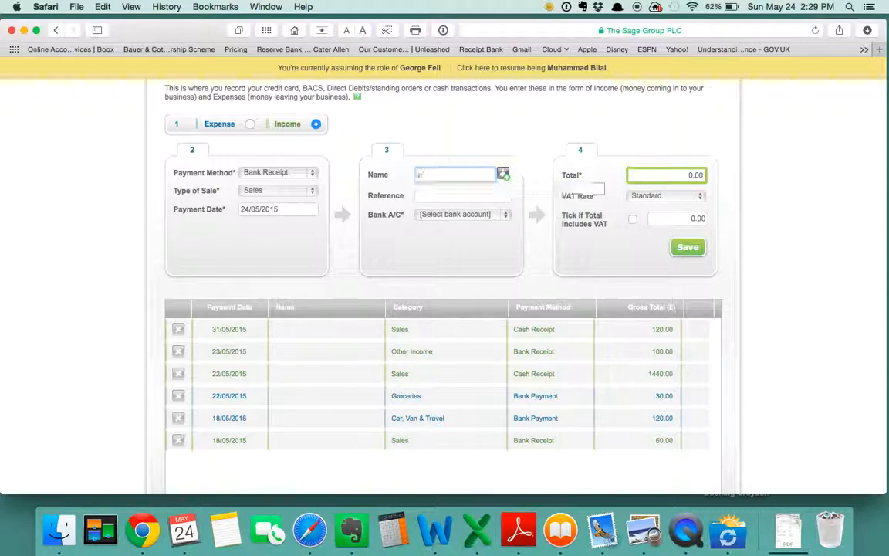
- Enter Demo as the reference and choose the Current bank account
{"action": "left_click", "coordinate": [461, 194]}
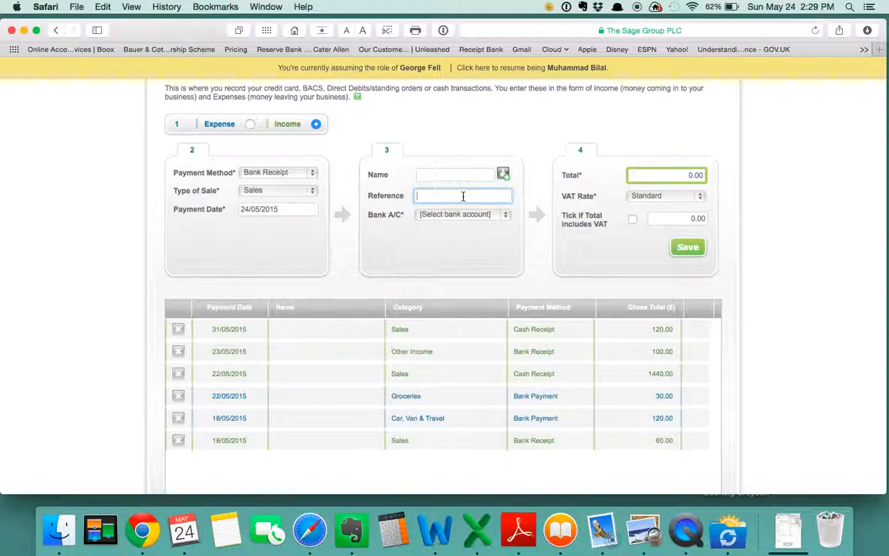
{"action": "type", "text": "Demo"}
{"action": "left_click", "coordinate": [494, 214]}
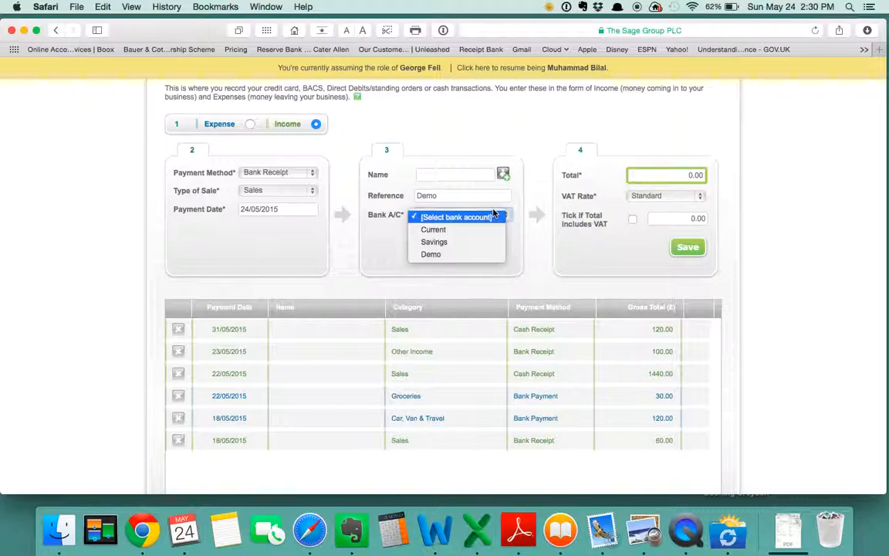
{"action": "left_click", "coordinate": [438, 231]}
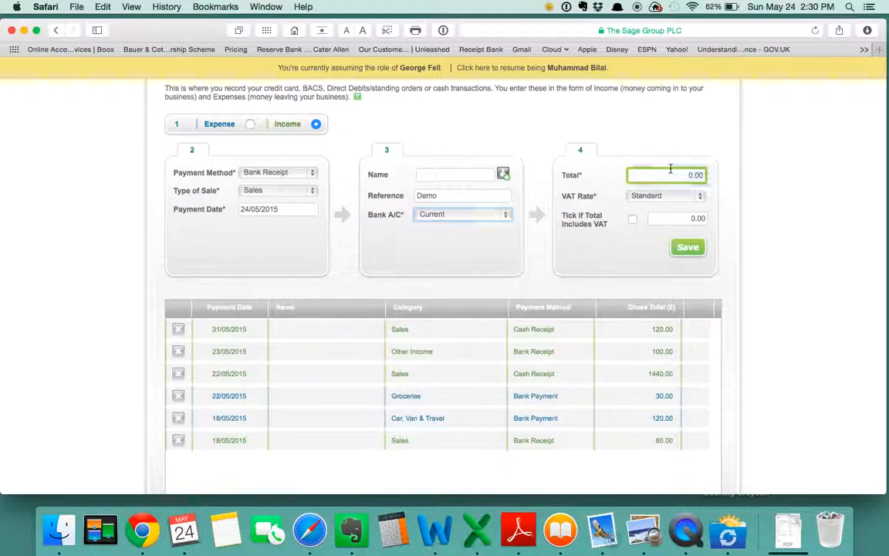
- Enter a total of 100.00 and keep the Standard VAT rate
{"action": "left_click", "coordinate": [697, 175]}
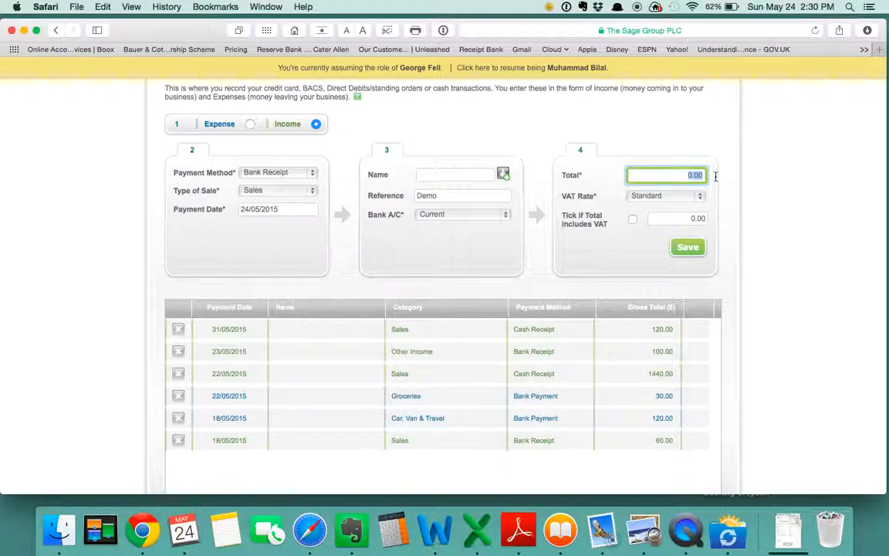
{"action": "type", "text": "100"}
{"action": "left_click", "coordinate": [675, 199]}
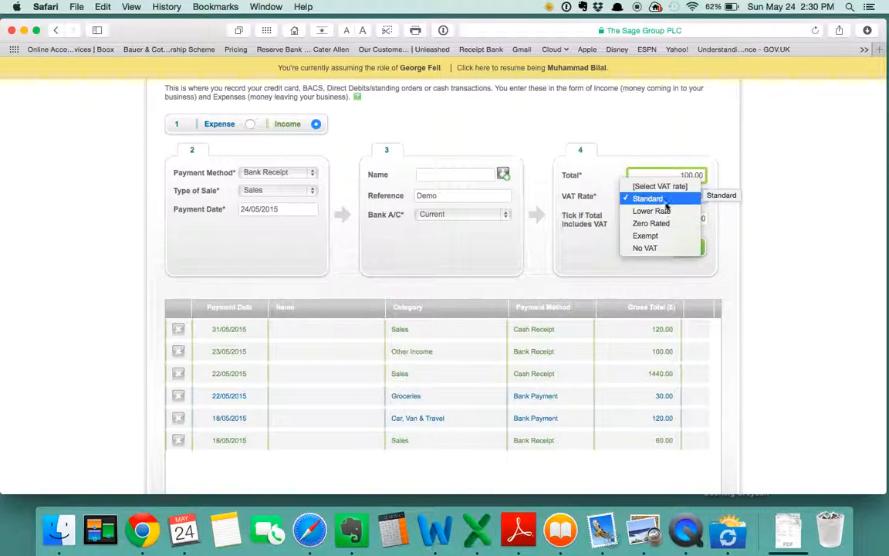
{"action": "left_click", "coordinate": [668, 201]}
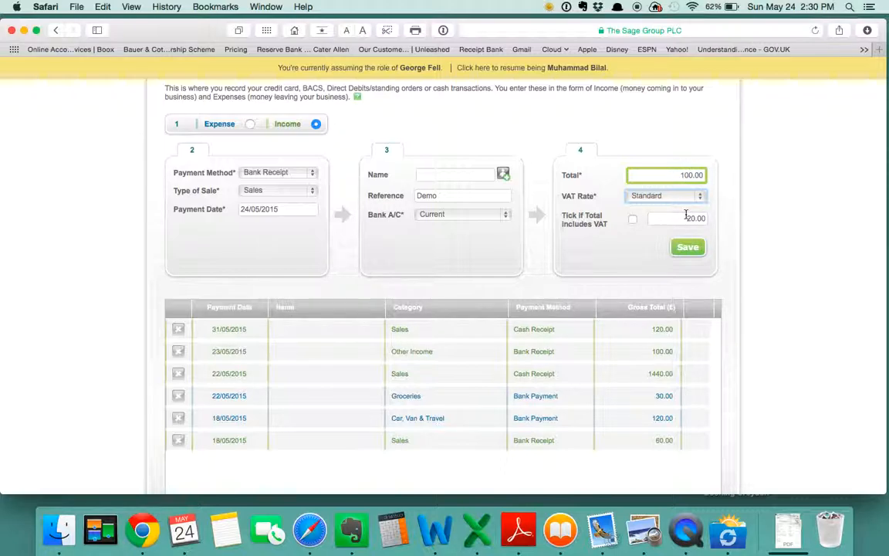
{"action": "left_click_drag", "start_coordinate": [686, 219], "coordinate": [715, 219]}
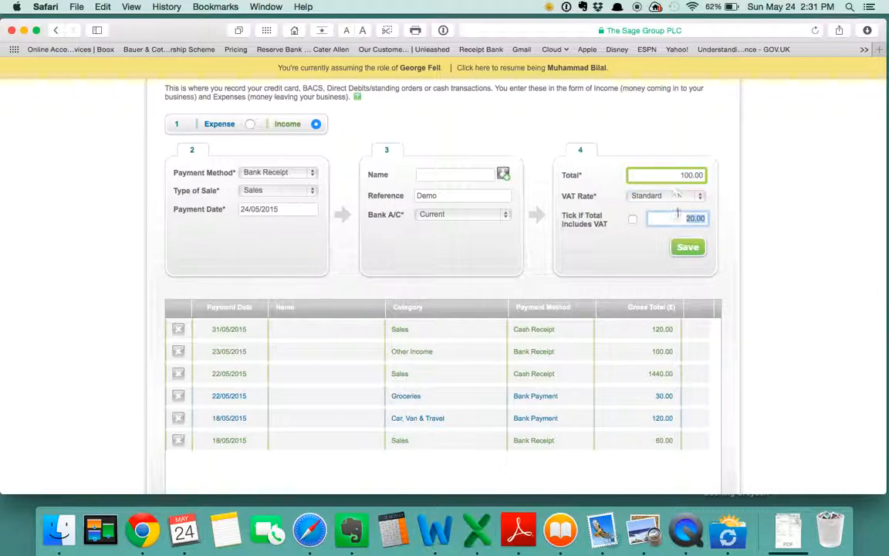
{"action": "left_click", "coordinate": [665, 205]}
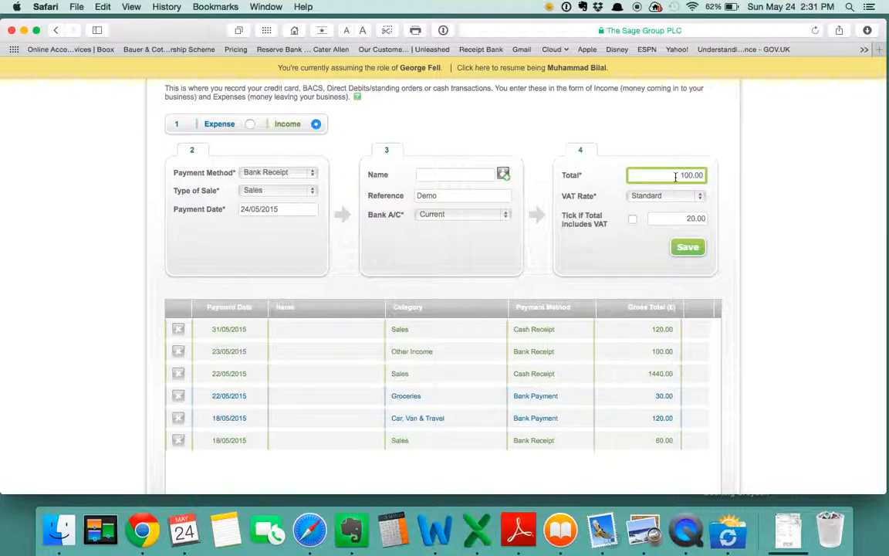
- Change the total to 120.00, ticking and then clearing the option that the total includes VAT
{"action": "left_click_drag", "start_coordinate": [675, 175], "coordinate": [710, 176]}
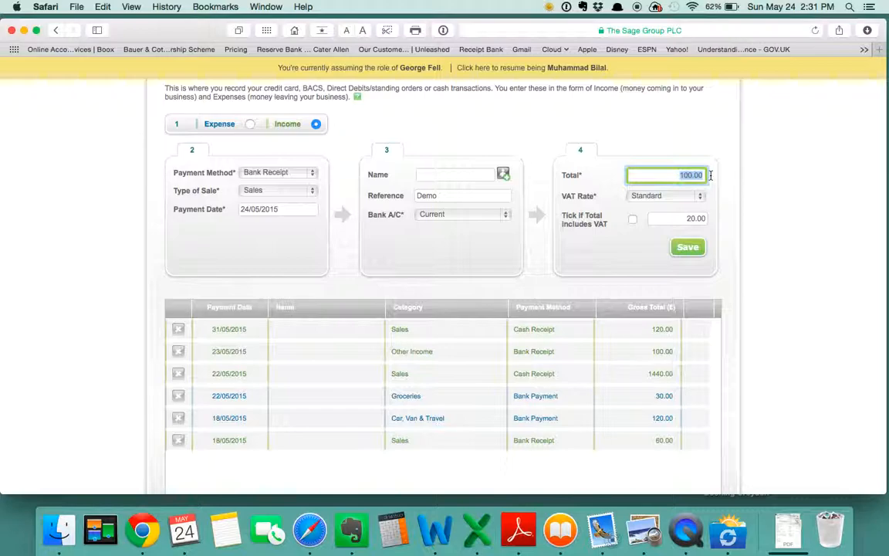
{"action": "type", "text": "120"}
{"action": "left_click", "coordinate": [633, 220]}
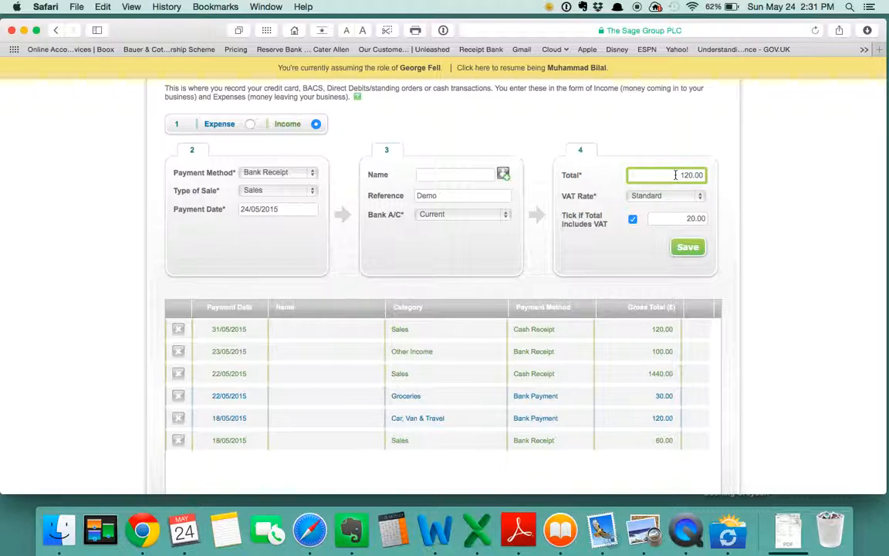
{"action": "double_click", "coordinate": [676, 176]}
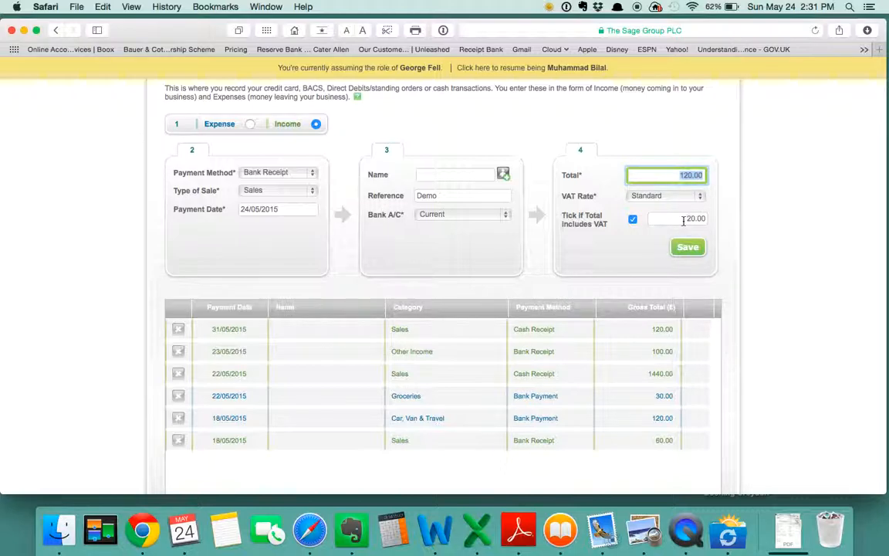
{"action": "double_click", "coordinate": [683, 220]}
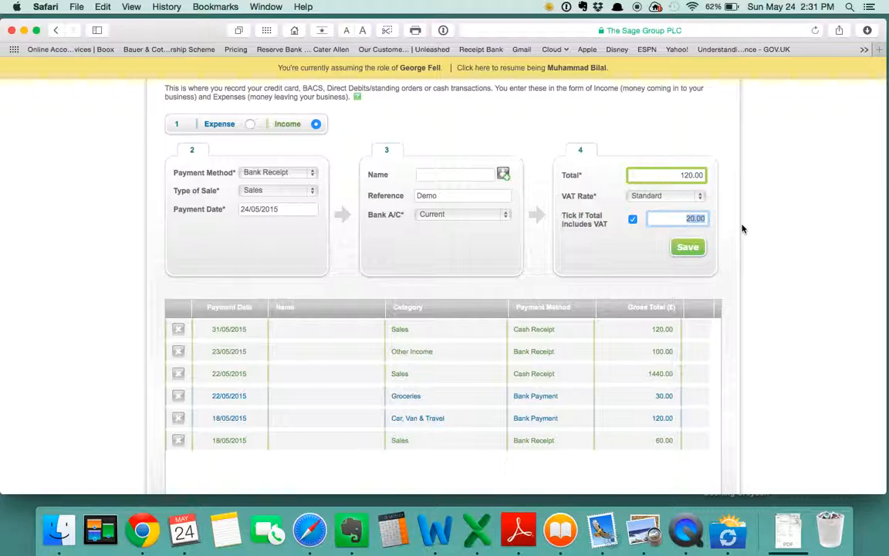
{"action": "left_click", "coordinate": [677, 176]}
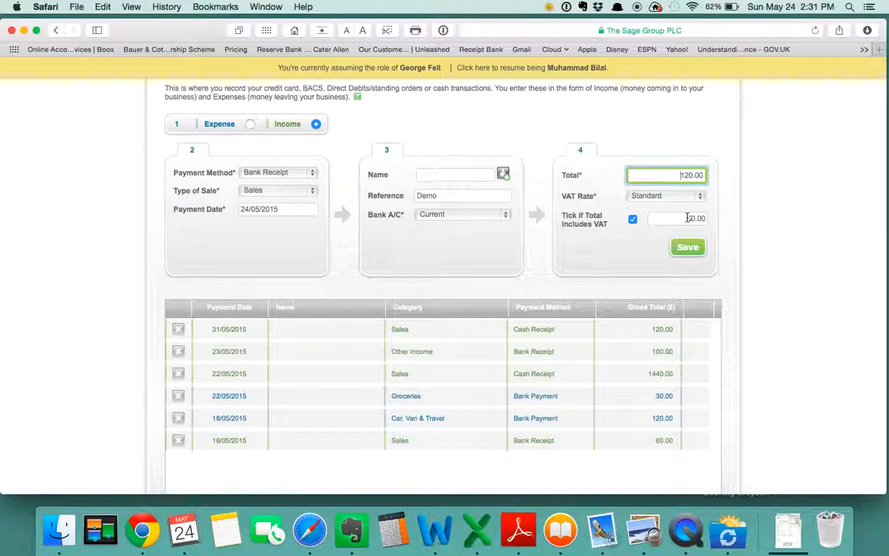
{"action": "left_click", "coordinate": [632, 220]}
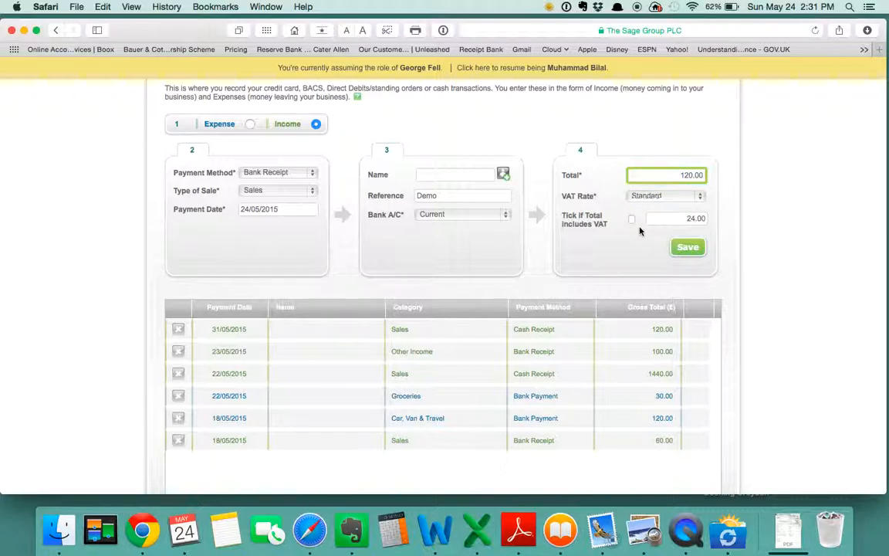
- Change the VAT rate to No VAT
{"action": "left_click_drag", "start_coordinate": [675, 173], "coordinate": [764, 176]}
{"action": "left_click", "coordinate": [748, 199]}
{"action": "left_click_drag", "start_coordinate": [705, 218], "coordinate": [628, 202]}
{"action": "left_click", "coordinate": [711, 156]}
{"action": "left_click", "coordinate": [640, 201]}
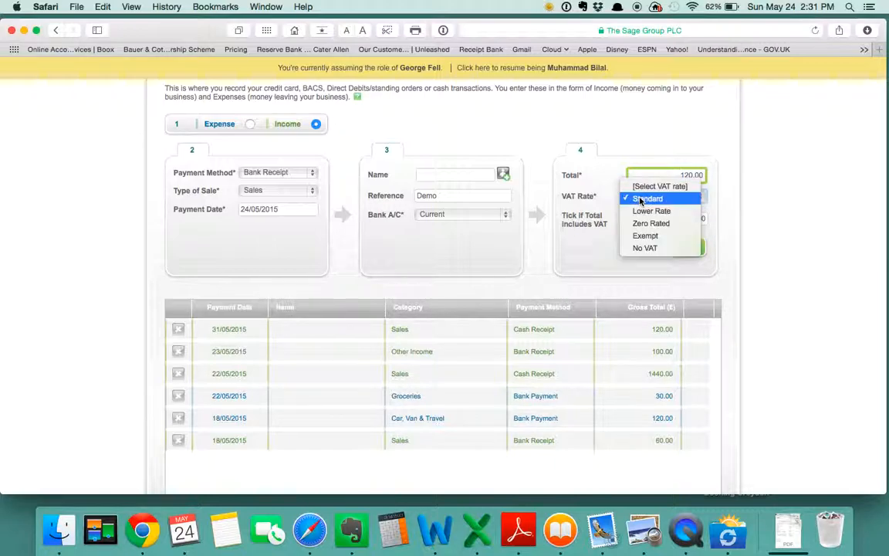
{"action": "left_click", "coordinate": [655, 248]}
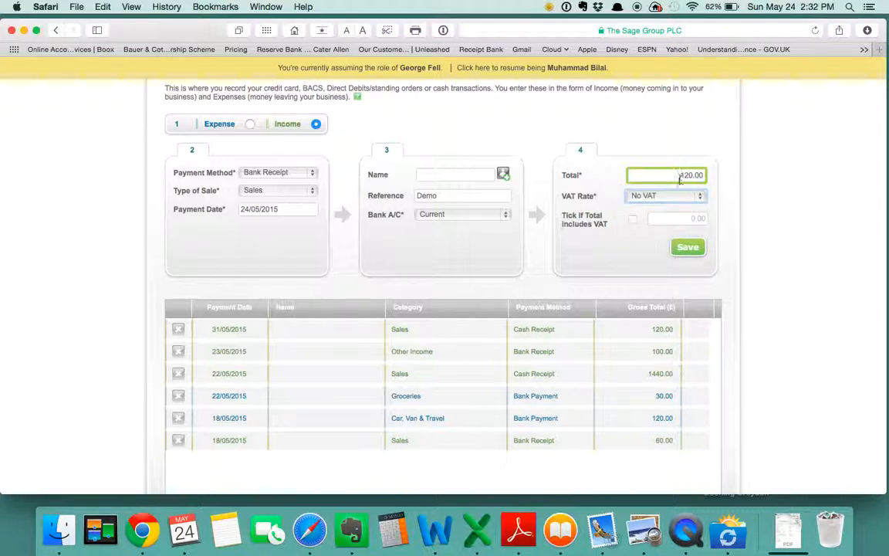
- Save the income transaction and check it in the transactions list
{"action": "left_click_drag", "start_coordinate": [680, 176], "coordinate": [718, 175]}
{"action": "left_click", "coordinate": [736, 183]}
{"action": "left_click", "coordinate": [687, 247]}
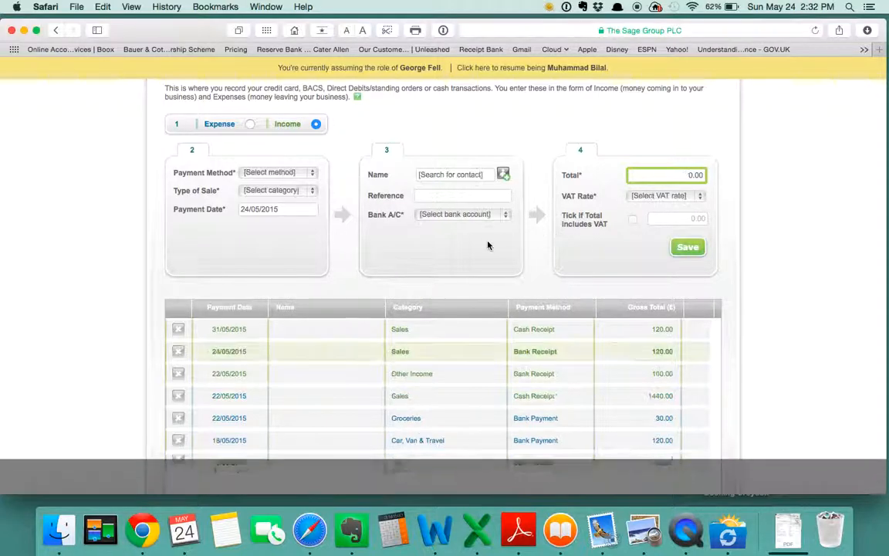
{"action": "scroll", "coordinate": [470, 298], "scroll_direction": "down", "scroll_amount": 3}
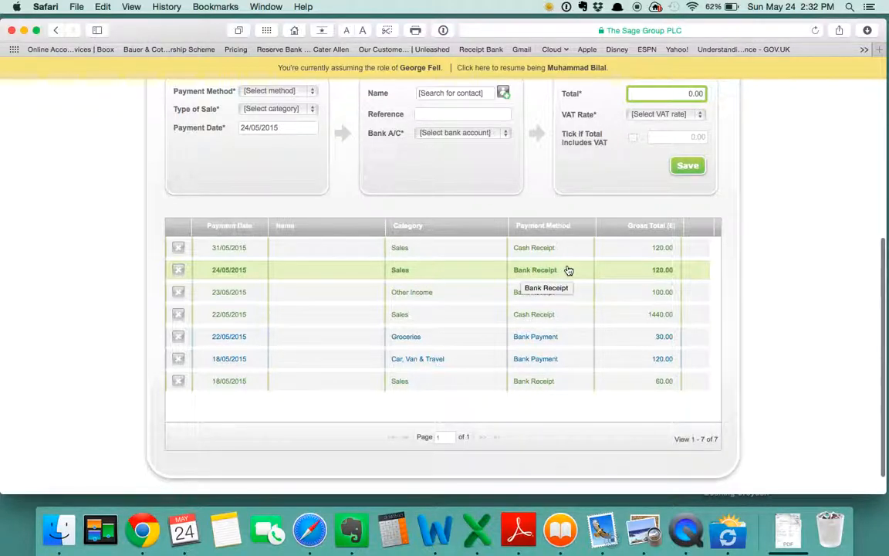
{"action": "scroll", "coordinate": [752, 271], "scroll_direction": "up", "scroll_amount": 3}
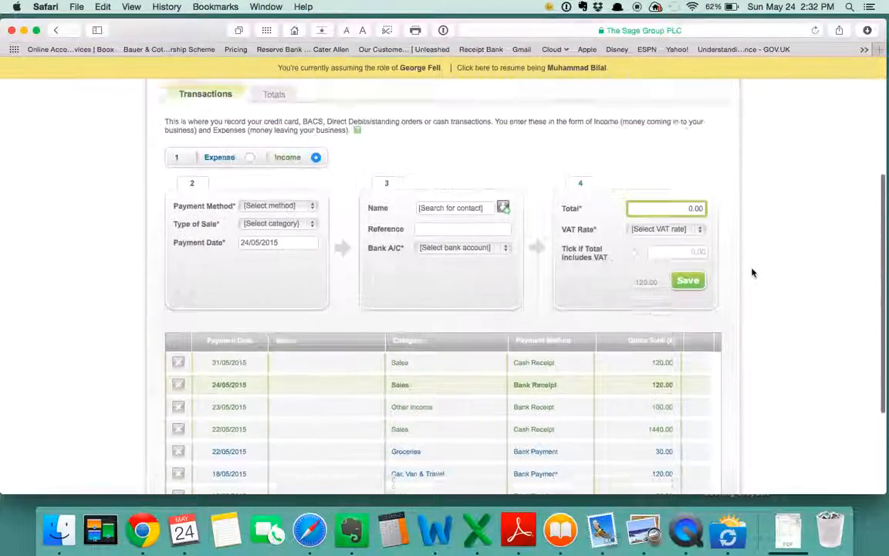
{"action": "scroll", "coordinate": [753, 271], "scroll_direction": "up", "scroll_amount": 4}
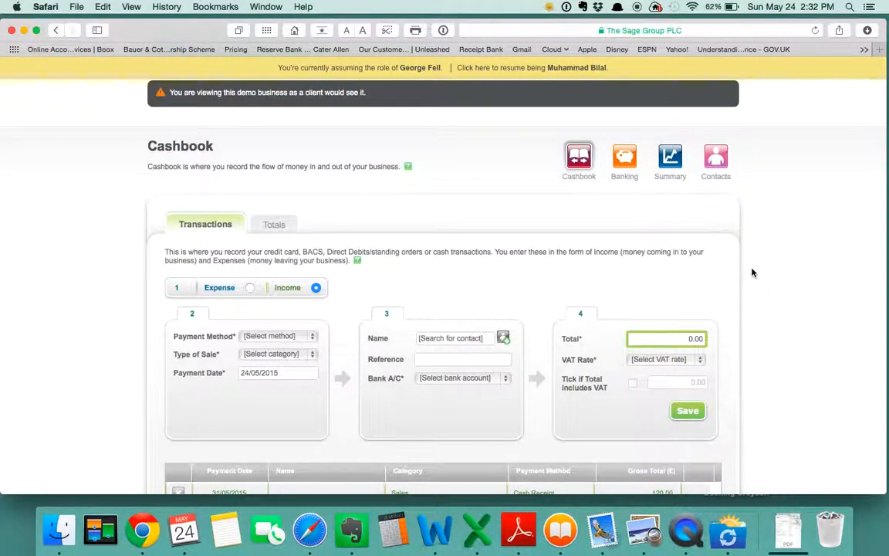
{"action": "scroll", "coordinate": [753, 272], "scroll_direction": "down", "scroll_amount": 2}
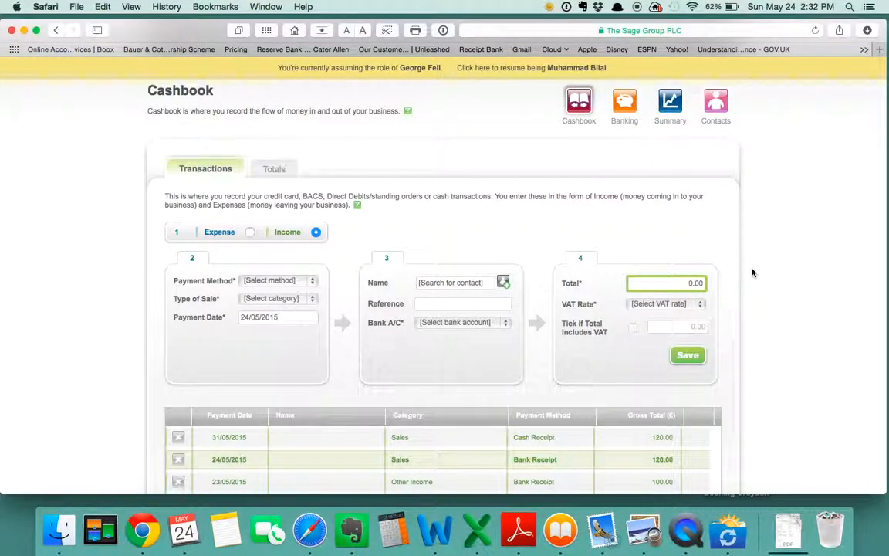